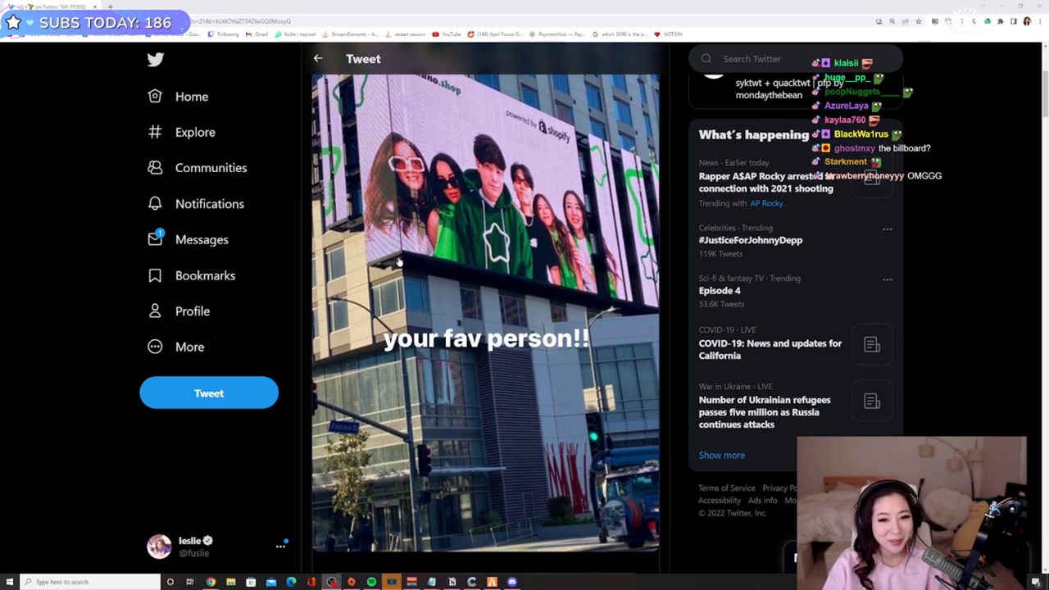
scroll(466, 141, "up", 1)
scroll(453, 194, "down", 2)
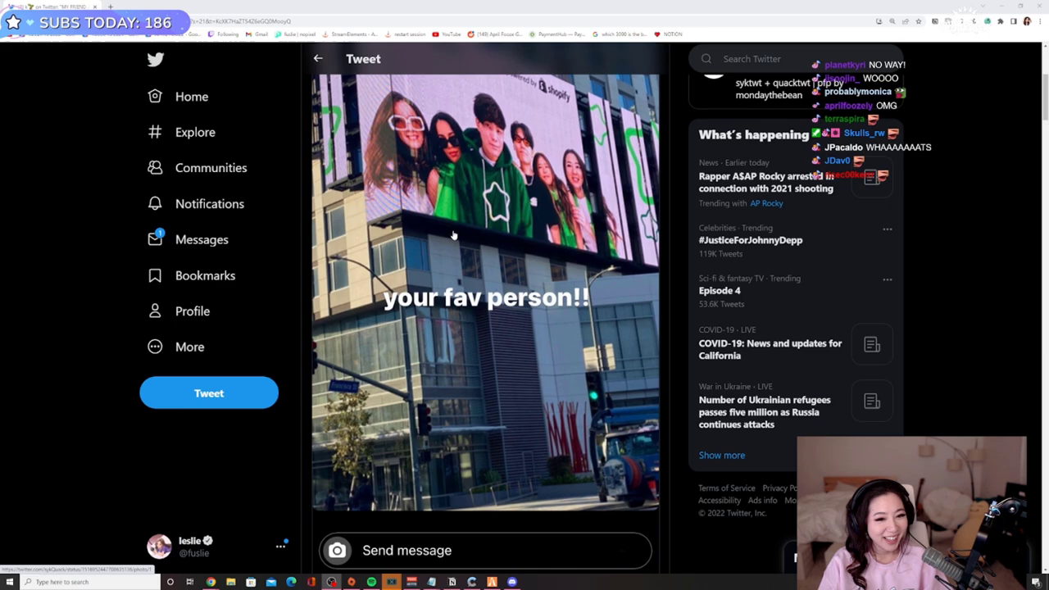
scroll(576, 285, "up", 2)
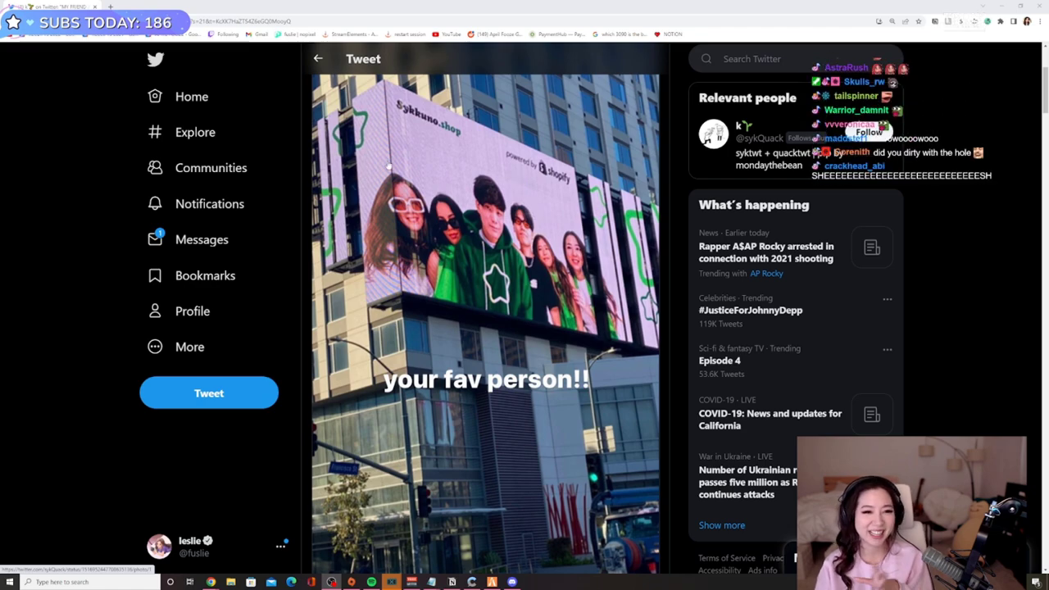
scroll(451, 220, "down", 1)
scroll(558, 355, "up", 1)
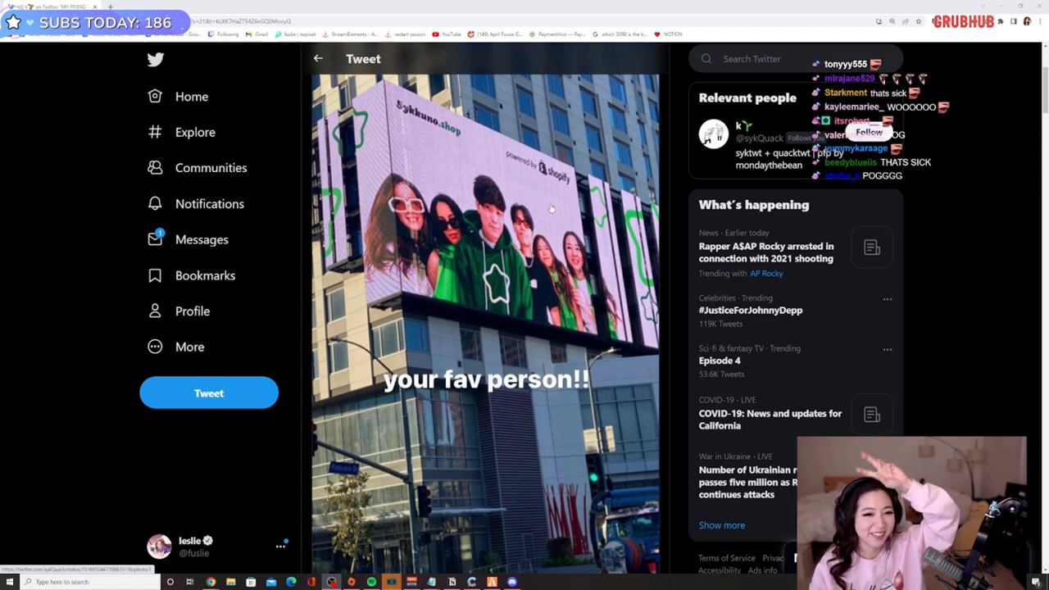
scroll(600, 288, "down", 1)
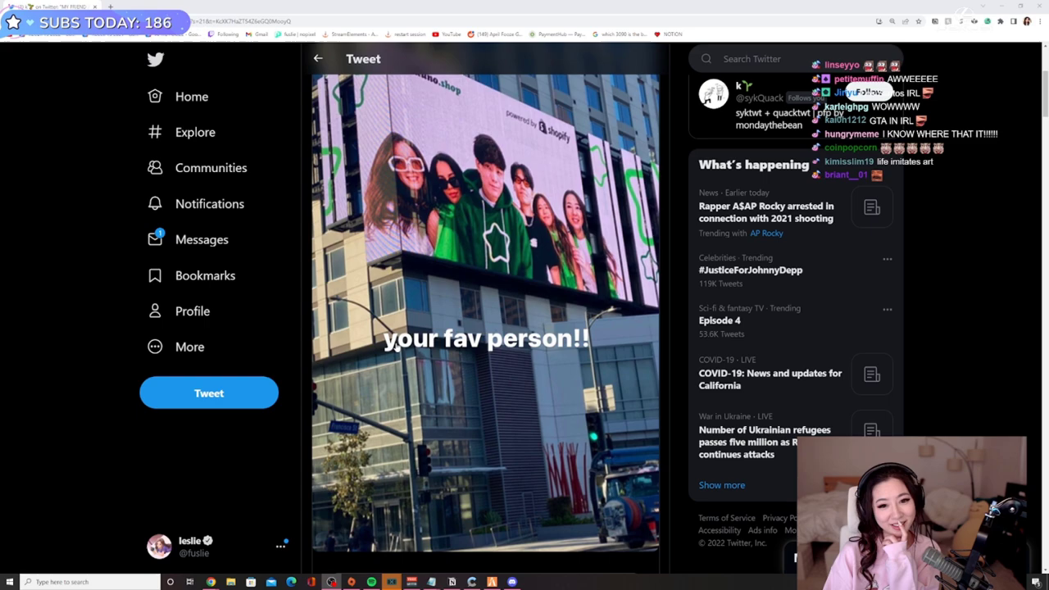
scroll(594, 258, "up", 1)
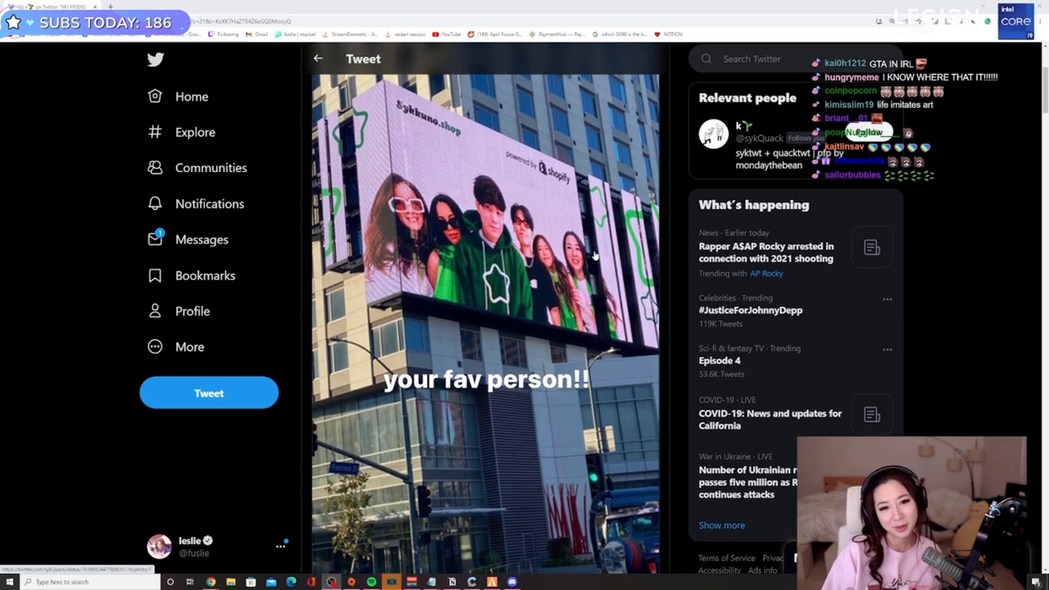